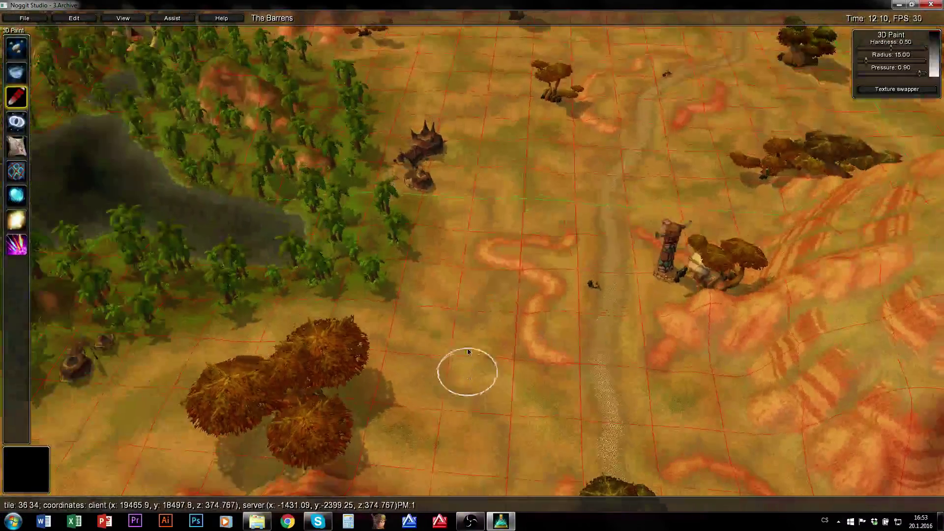
# Survey the terrain along the road, from the palm oasis and watering hole across to the red rocky hill.
pyautogui.press('d')
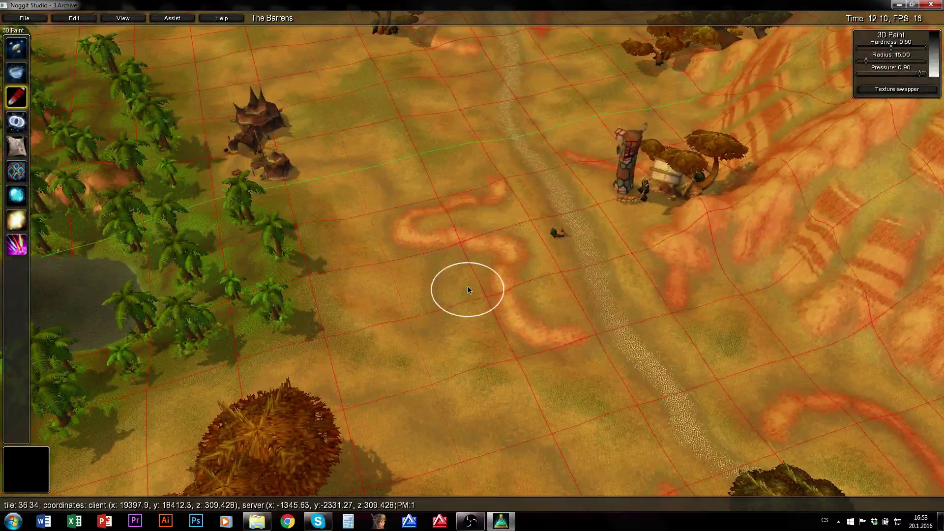
pyautogui.moveTo(521, 290); pyautogui.dragTo(470, 290, button='right')
pyautogui.press('w')
pyautogui.press('d')
pyautogui.moveTo(547, 300); pyautogui.dragTo(518, 299, button='right')
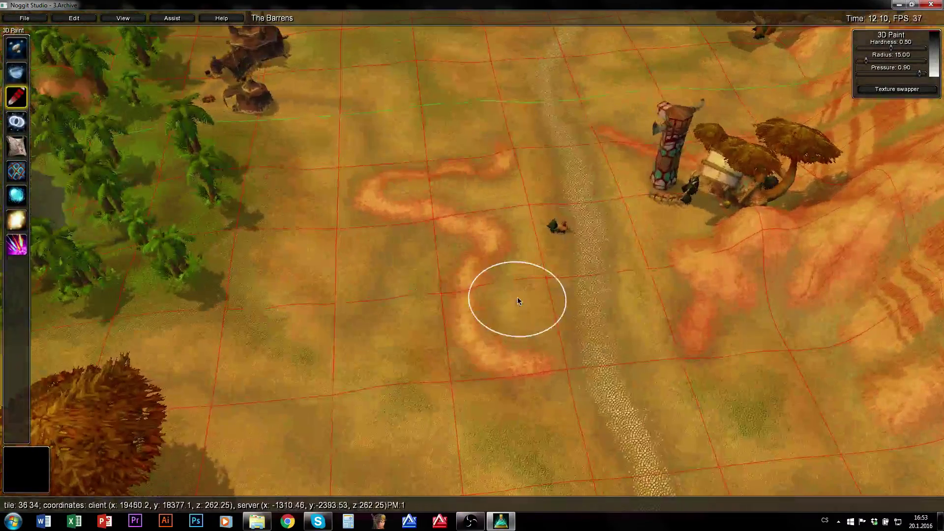
pyautogui.press('s')
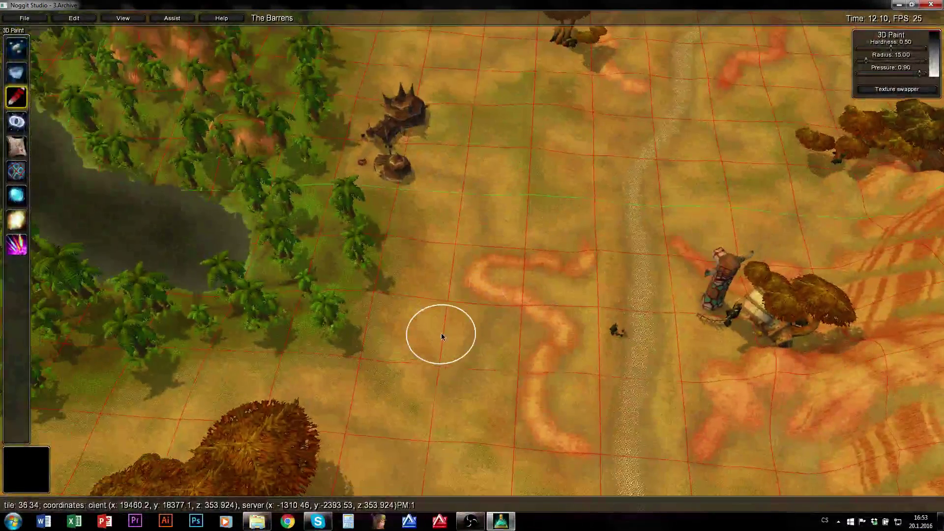
pyautogui.moveTo(471, 331); pyautogui.dragTo(537, 343, button='right')
pyautogui.press('d')
pyautogui.press('s')
pyautogui.press('d')
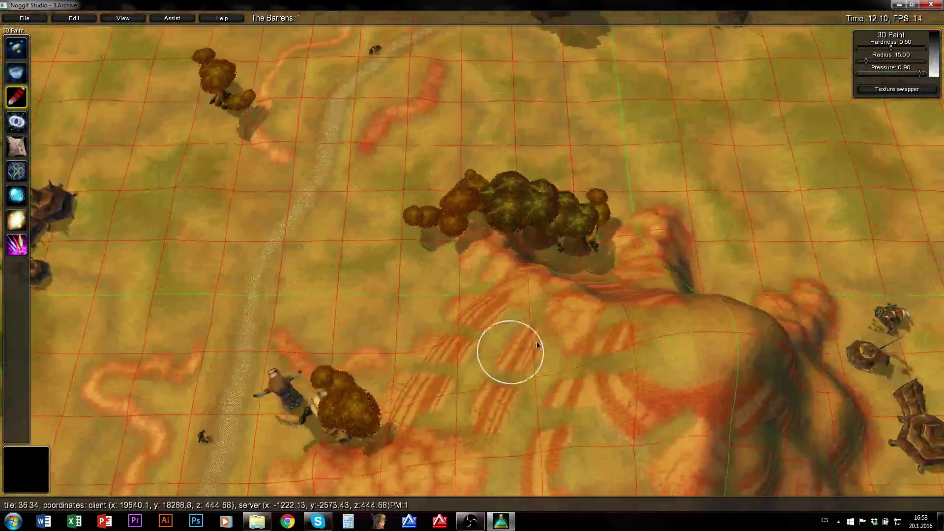
# Bring up the textures used by the ground chunk near the large autumn tree and compare them with the terrain up close.
pyautogui.keyDown('ctrl'); pyautogui.click(384, 323); pyautogui.keyUp('ctrl')
pyautogui.press('a')
pyautogui.moveTo(462, 336); pyautogui.dragTo(369, 323, button='right')
pyautogui.press('e')
pyautogui.keyDown('ctrl'); pyautogui.click(408, 346); pyautogui.keyUp('ctrl')
pyautogui.keyDown('ctrl'); pyautogui.click(325, 327); pyautogui.keyUp('ctrl')
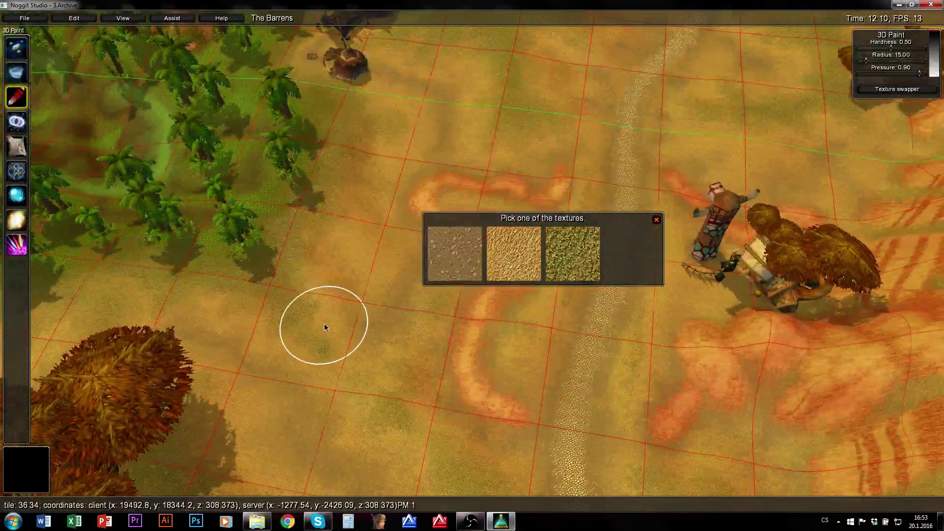
pyautogui.press('w')
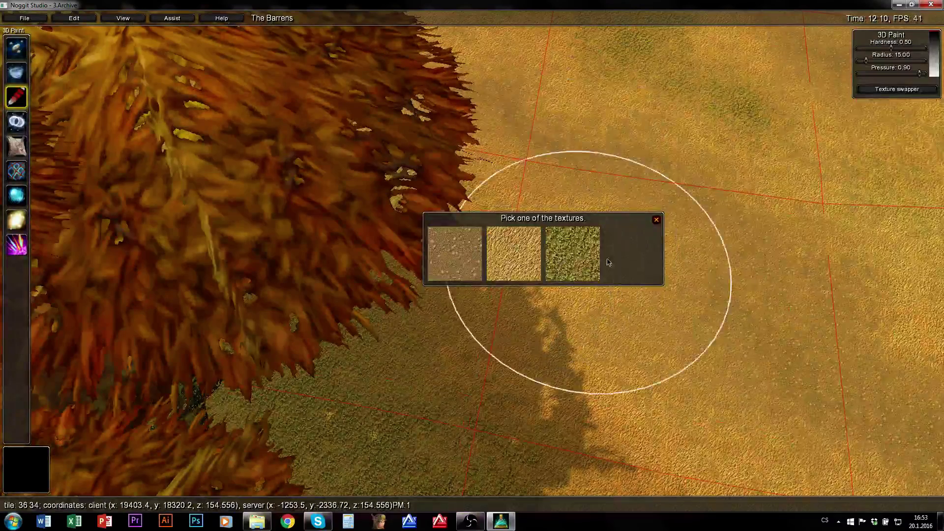
pyautogui.press('d')
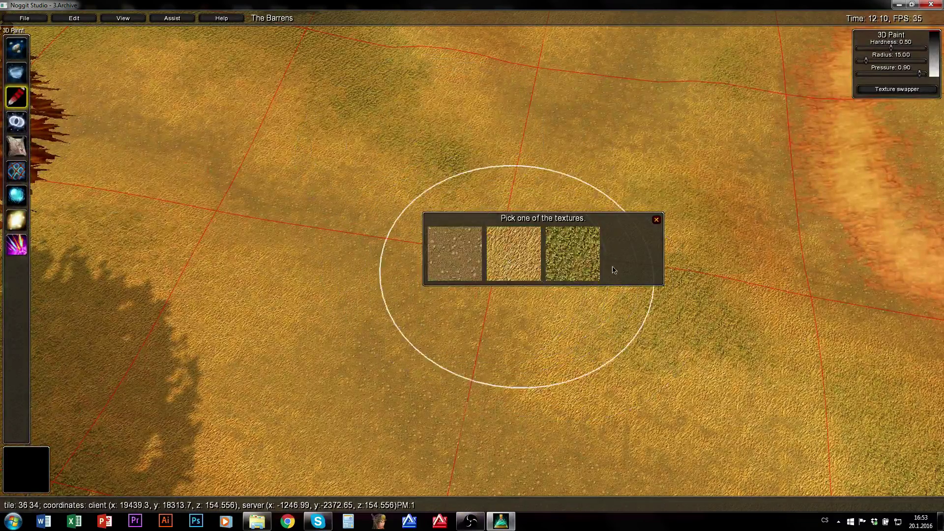
pyautogui.press('q')
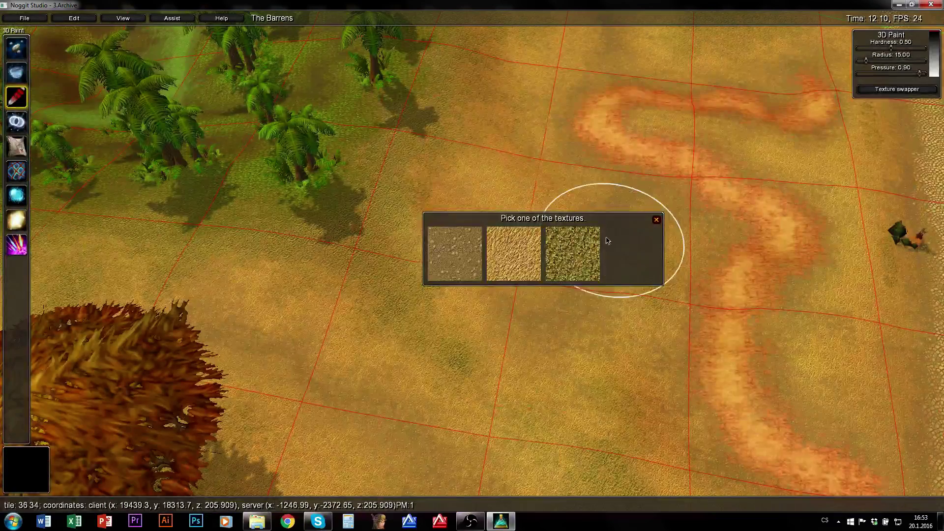
pyautogui.press('q')
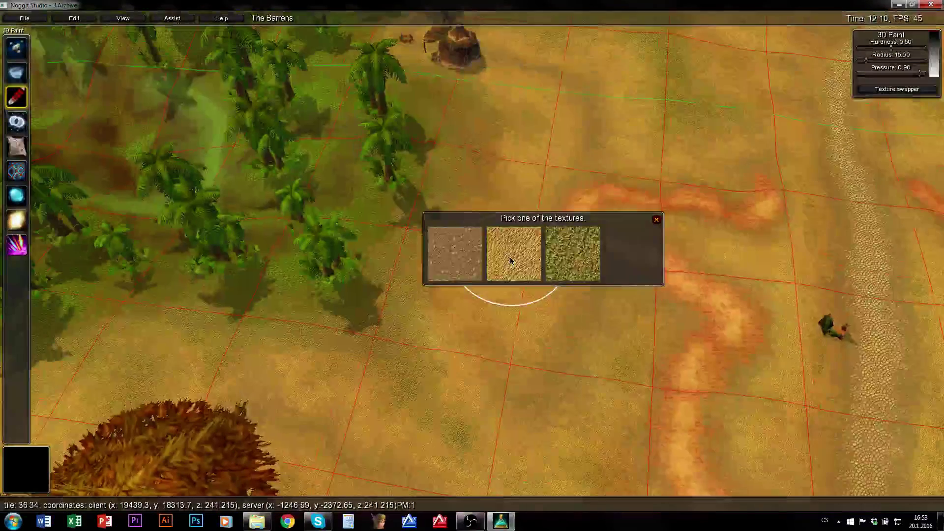
pyautogui.press('s')
pyautogui.press('a')
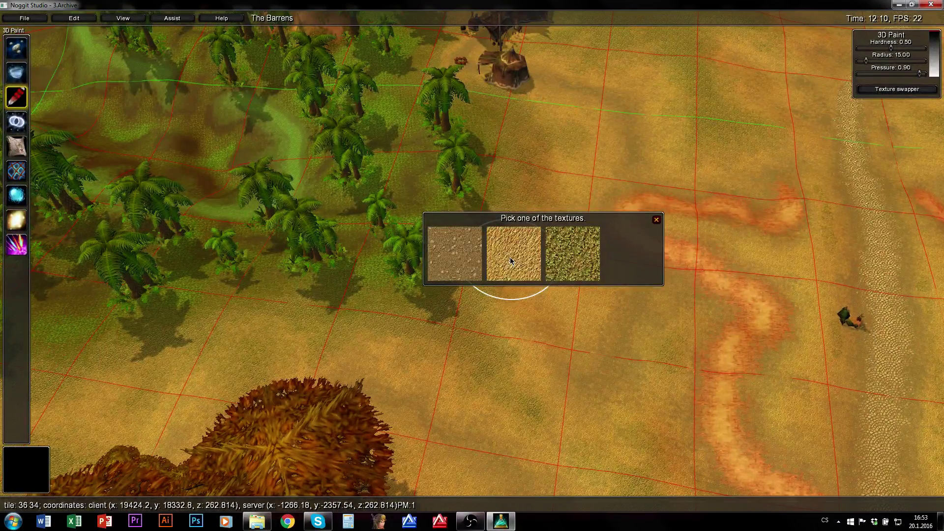
# Check the textures of neighbouring ground chunks, choose the brown pebbled dirt as the paint texture, and dismiss the texture list.
pyautogui.keyDown('ctrl'); pyautogui.click(629, 322); pyautogui.keyUp('ctrl')
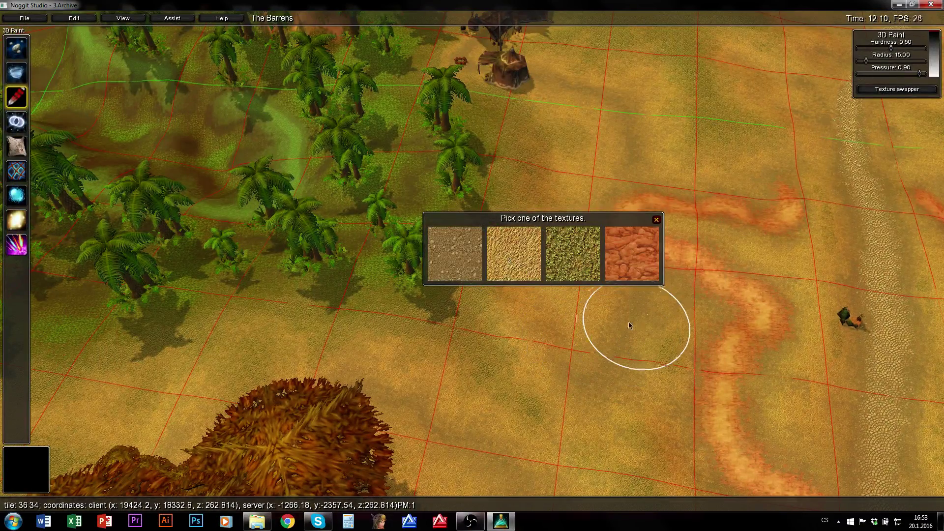
pyautogui.keyDown('ctrl'); pyautogui.keyDown('shift'); pyautogui.click(530, 323); pyautogui.keyUp('shift'); pyautogui.keyUp('ctrl')
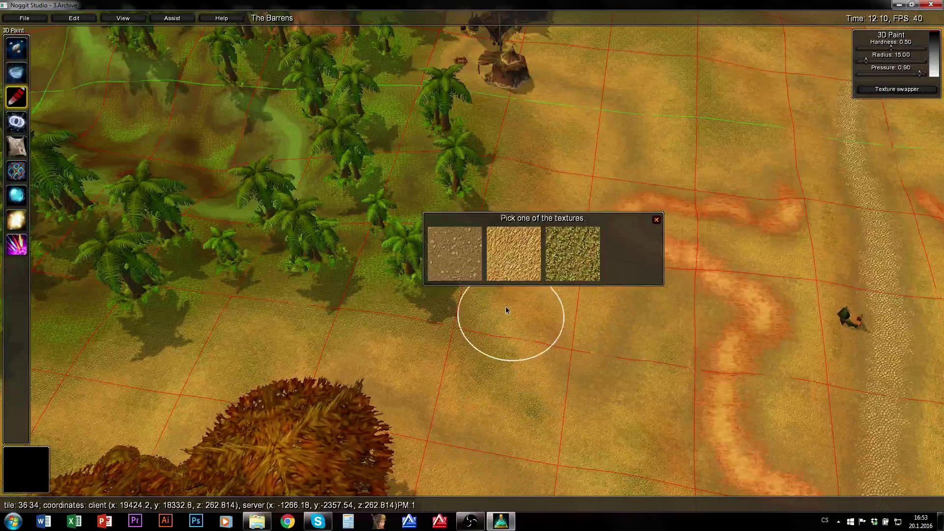
pyautogui.click(473, 250)
pyautogui.click(657, 221)
pyautogui.moveTo(657, 223); pyautogui.dragTo(679, 160, button='right')
pyautogui.keyDown('ctrl'); pyautogui.click(582, 150); pyautogui.keyUp('ctrl')
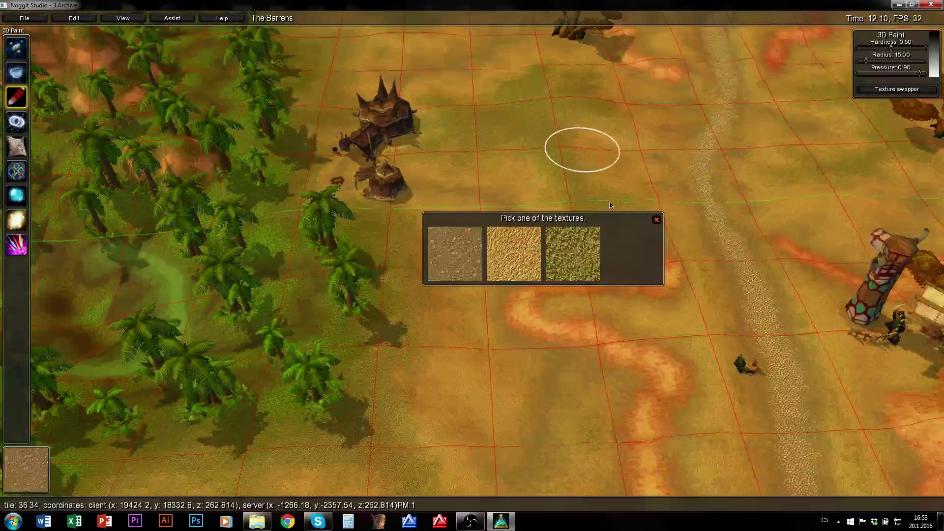
pyautogui.click(656, 220)
# Set the 3D Paint brush radius to 100 and its pressure to 0.01.
pyautogui.keyDown('alt'); pyautogui.moveTo(459, 297); pyautogui.dragTo(718, 370); pyautogui.keyUp('alt')
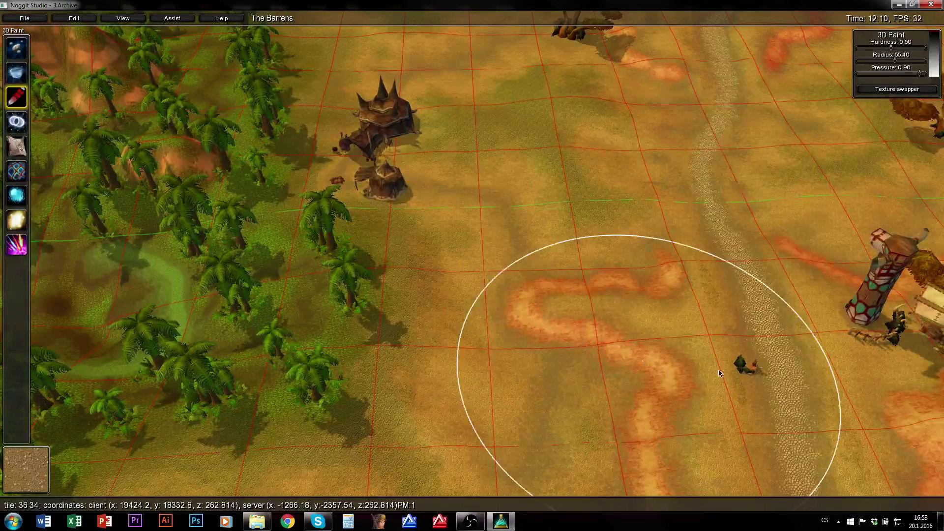
pyautogui.moveTo(432, 320)
pyautogui.keyDown('alt'); pyautogui.mouseDown()
pyautogui.moveTo(624, 331)
pyautogui.moveTo(730, 295)
pyautogui.mouseUp(); pyautogui.keyUp('alt')
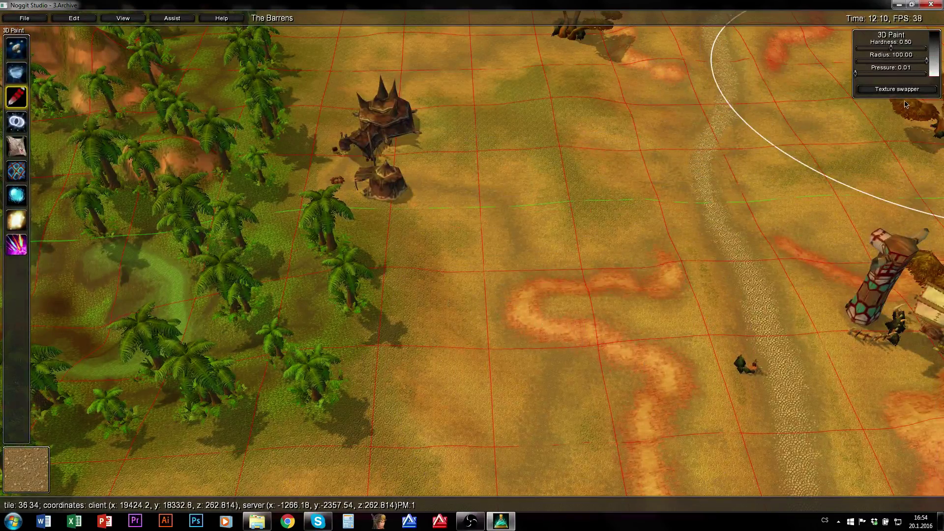
# Examine the wider area from above, covering the oasis, the two rocky hills and the winding road between them.
pyautogui.press('s')
pyautogui.moveTo(573, 295); pyautogui.dragTo(417, 297, button='right')
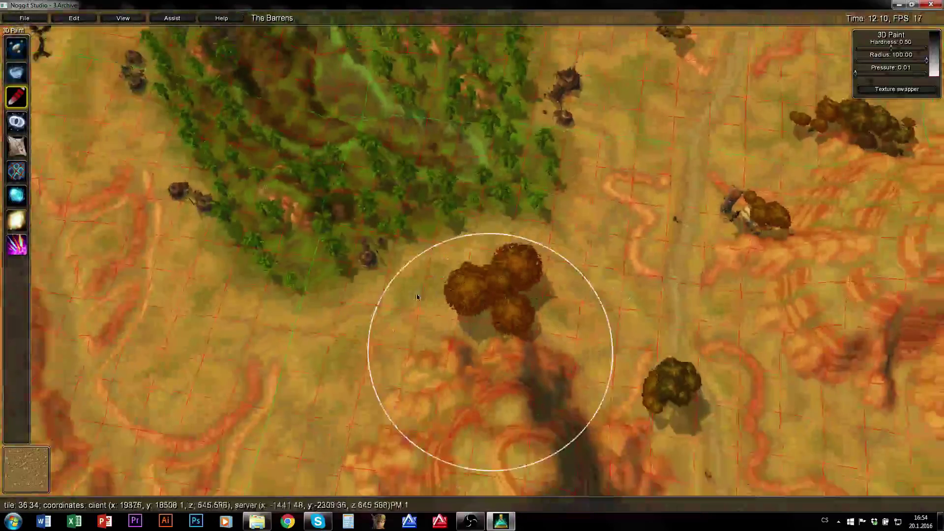
pyautogui.press('d')
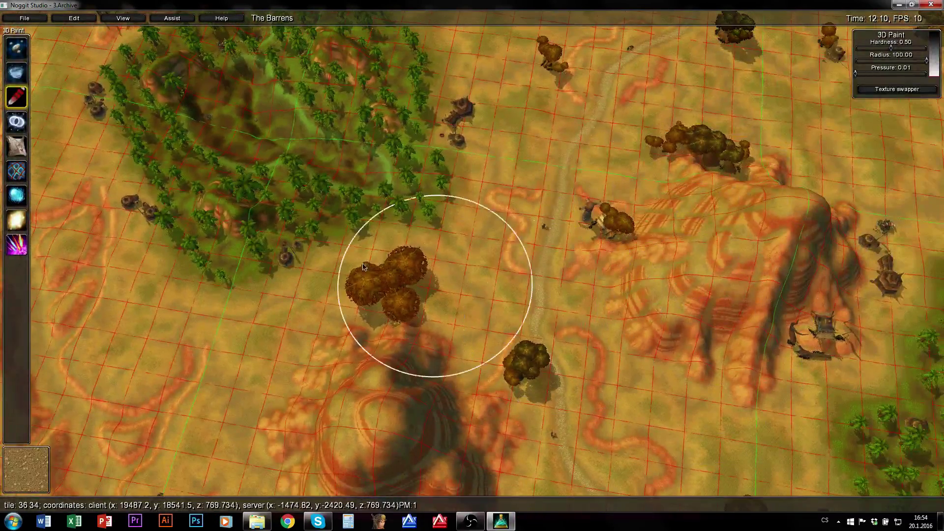
pyautogui.moveTo(645, 371); pyautogui.dragTo(641, 415, button='right')
pyautogui.press('s')
pyautogui.press('e')
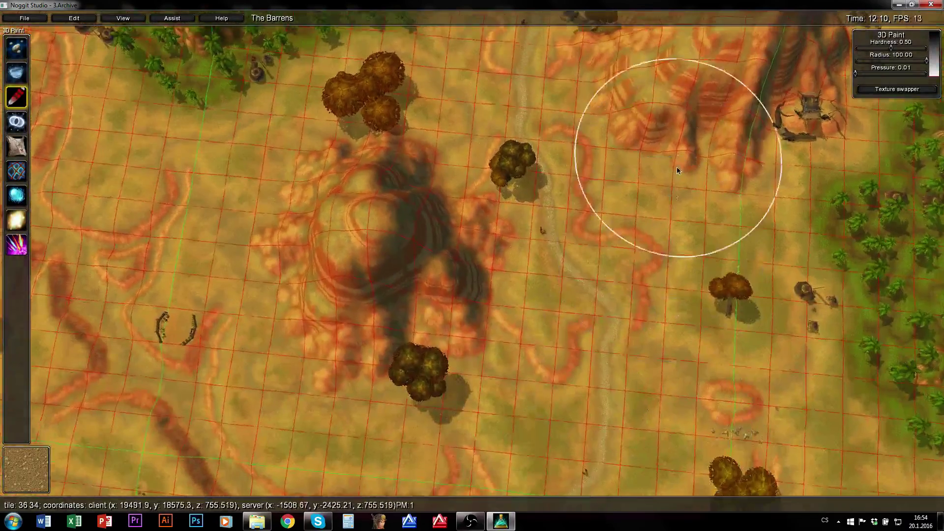
pyautogui.press('s')
pyautogui.press('e')
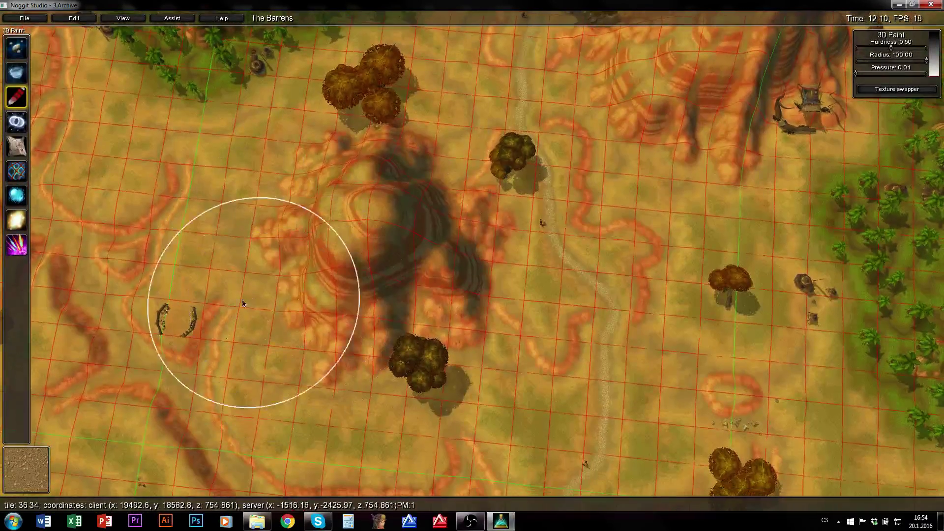
pyautogui.moveTo(650, 288); pyautogui.dragTo(639, 127, button='right')
pyautogui.moveTo(462, 365); pyautogui.dragTo(461, 331, button='right')
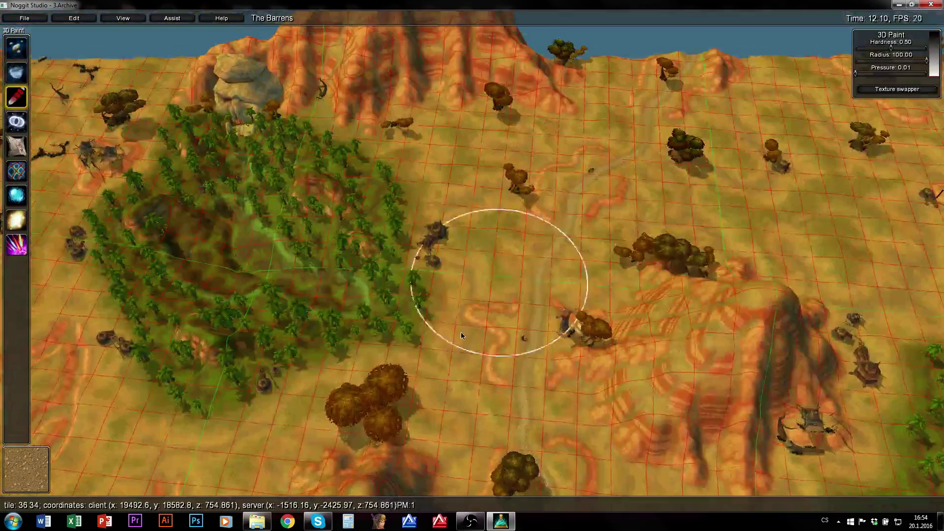
# Choose the yellow sand texture from the ground chunk as the paint texture and dismiss the texture list.
pyautogui.press('t')
pyautogui.click(518, 253)
pyautogui.click(659, 217)
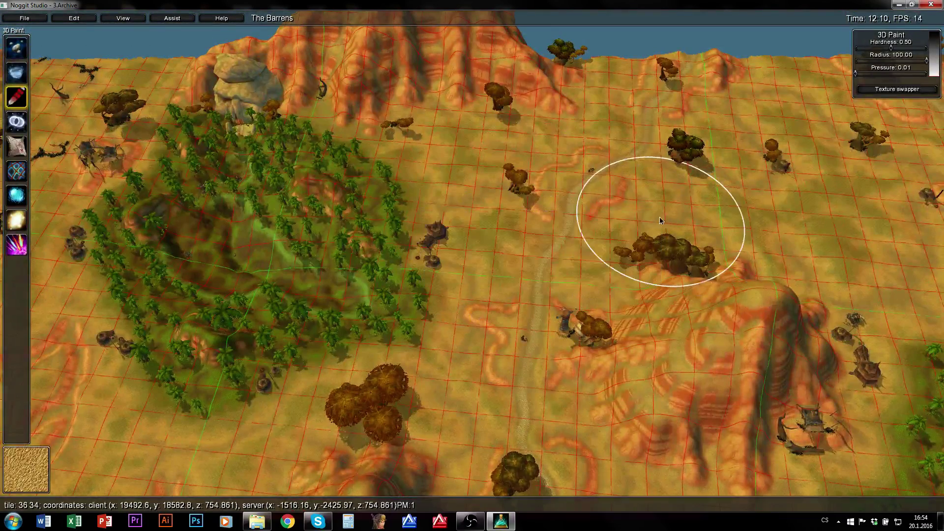
# Sample the ground near the rocky hills, choose the red cracked rock as the paint texture, and dismiss the texture list.
pyautogui.moveTo(660, 220); pyautogui.dragTo(644, 246, button='right')
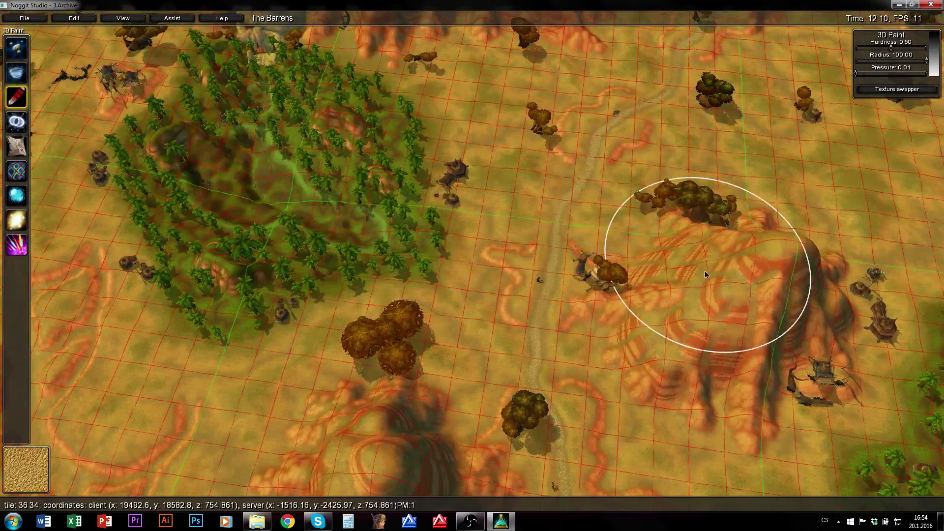
pyautogui.moveTo(647, 390); pyautogui.dragTo(677, 250, button='right')
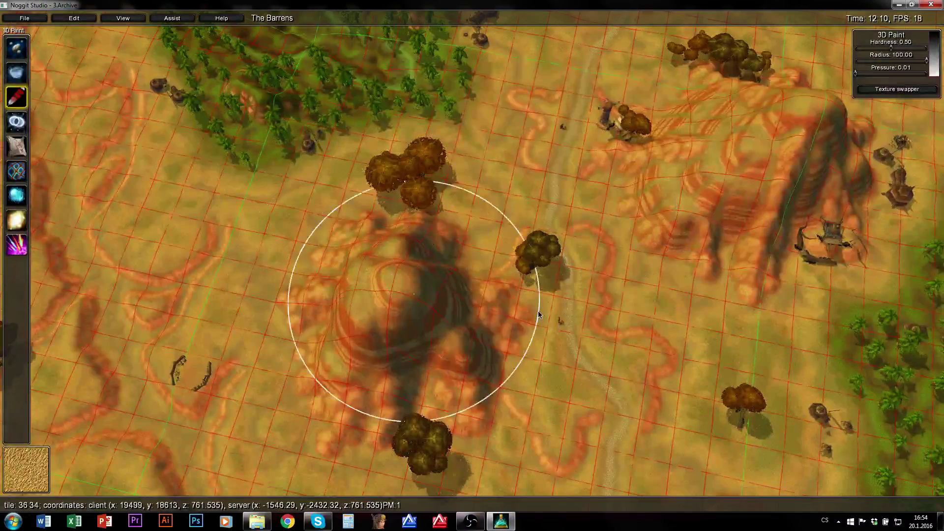
pyautogui.moveTo(603, 332); pyautogui.dragTo(565, 393, button='right')
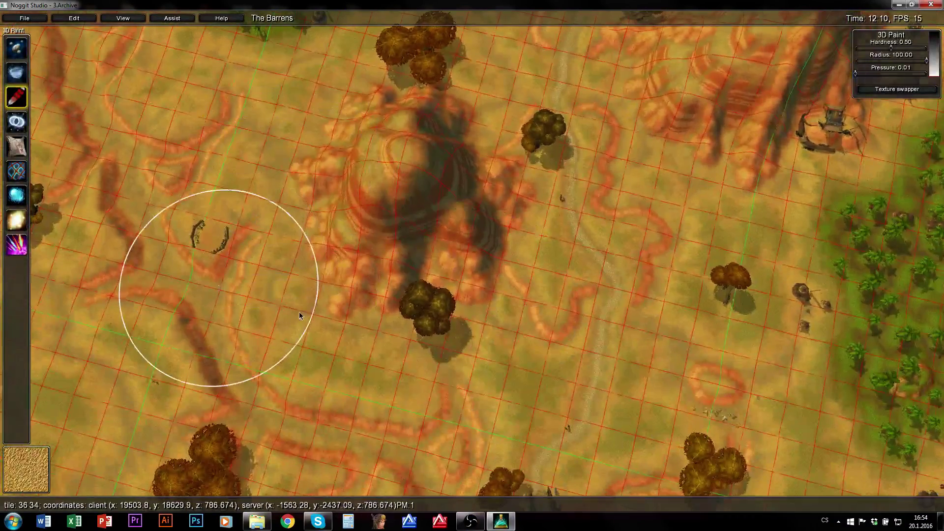
pyautogui.moveTo(448, 141)
pyautogui.mouseDown(button='right')
pyautogui.moveTo(492, 96)
pyautogui.moveTo(509, 222)
pyautogui.mouseUp(button='right')
pyautogui.press('w')
pyautogui.press('s')
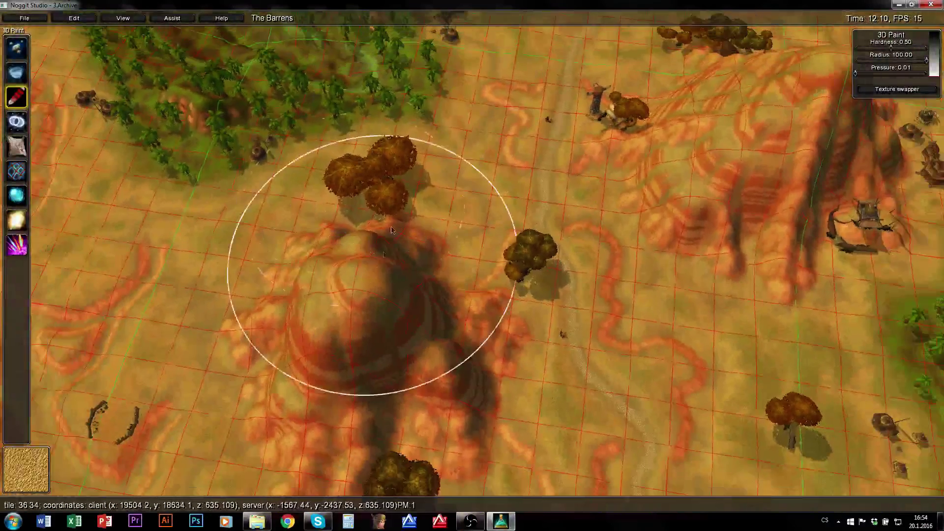
pyautogui.press('a')
pyautogui.moveTo(391, 228); pyautogui.dragTo(488, 176, button='right')
pyautogui.keyDown('ctrl'); pyautogui.click(488, 176); pyautogui.keyUp('ctrl')
pyautogui.click(572, 248)
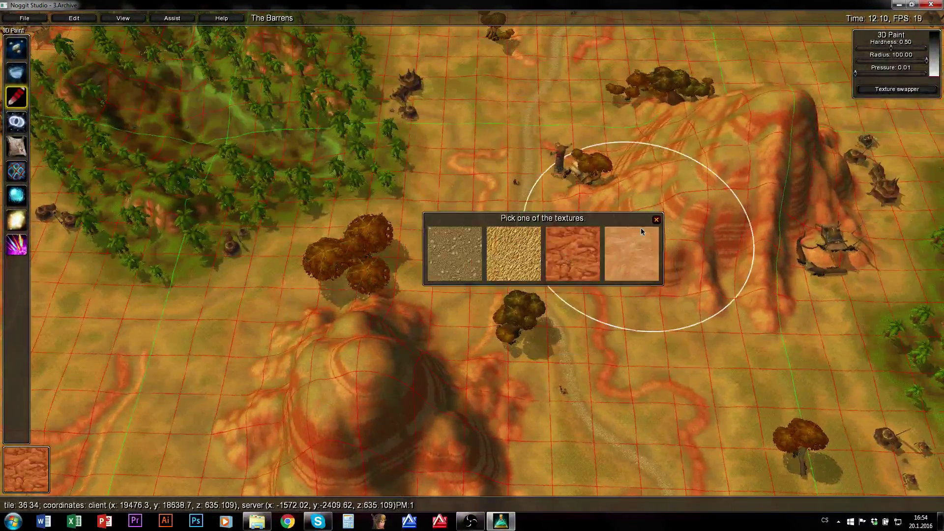
pyautogui.click(656, 219)
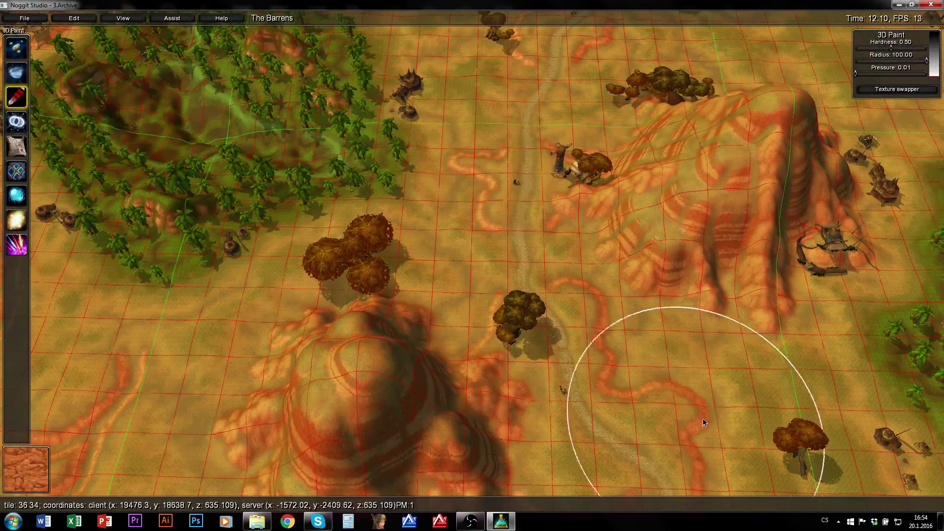
# Sample the ground beside the road at the foot of the rocky hill and choose the green grass as the paint texture.
pyautogui.press('s')
pyautogui.moveTo(703, 420)
pyautogui.mouseDown(button='right')
pyautogui.moveTo(626, 413)
pyautogui.moveTo(660, 257)
pyautogui.mouseUp(button='right')
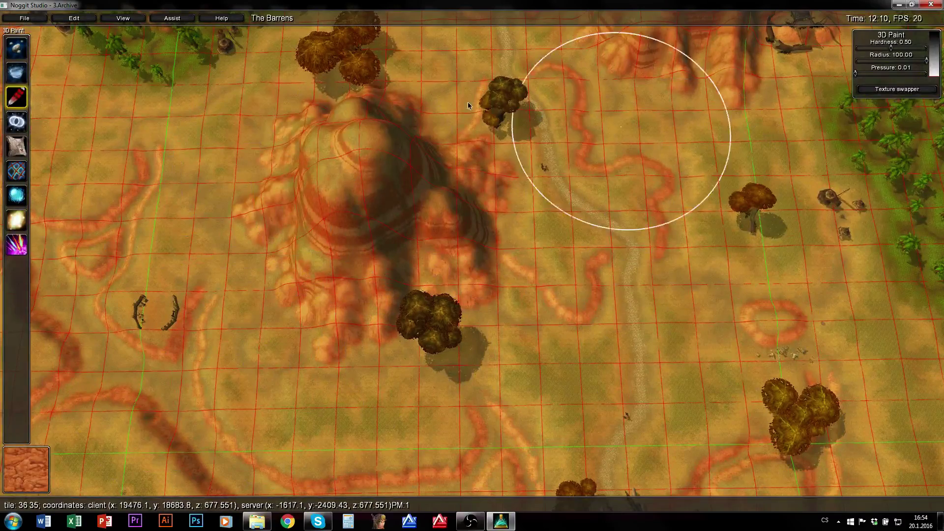
pyautogui.press('w')
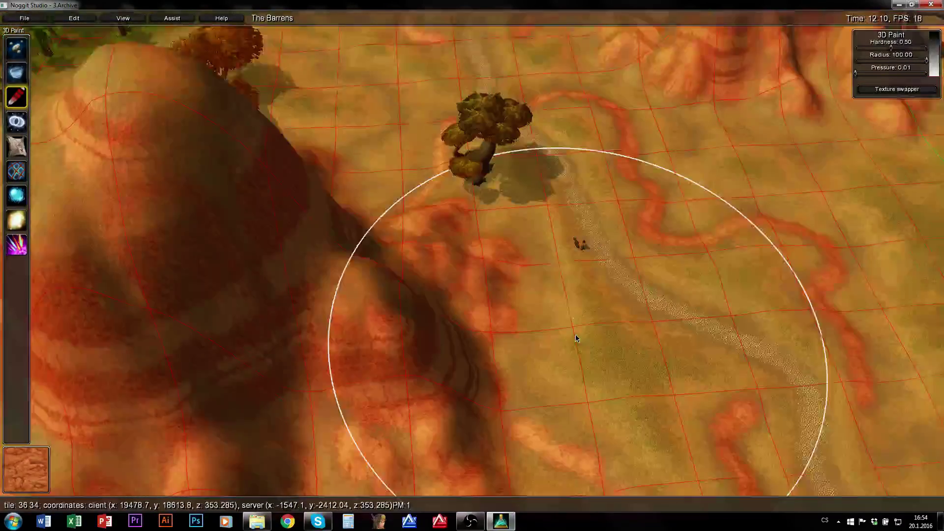
pyautogui.press('e')
pyautogui.keyDown('ctrl'); pyautogui.click(580, 308); pyautogui.keyUp('ctrl')
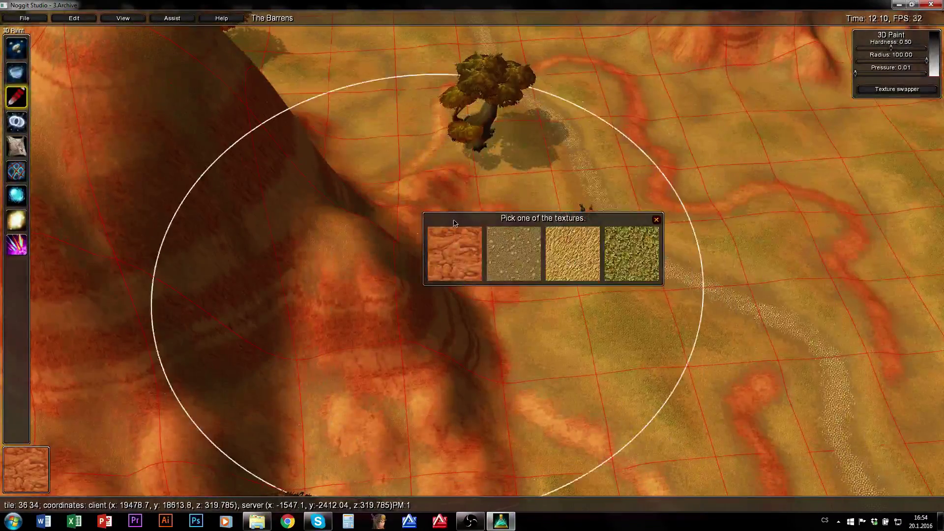
pyautogui.press('w')
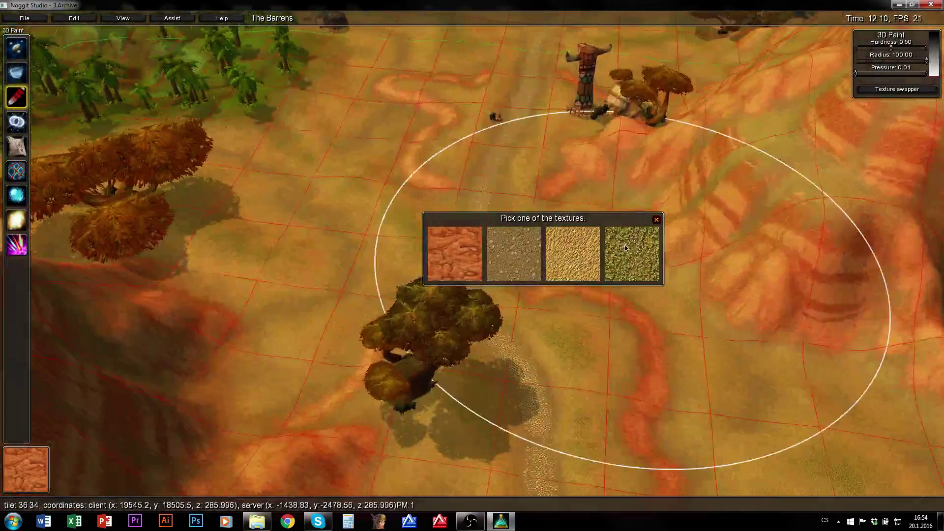
pyautogui.click(625, 248)
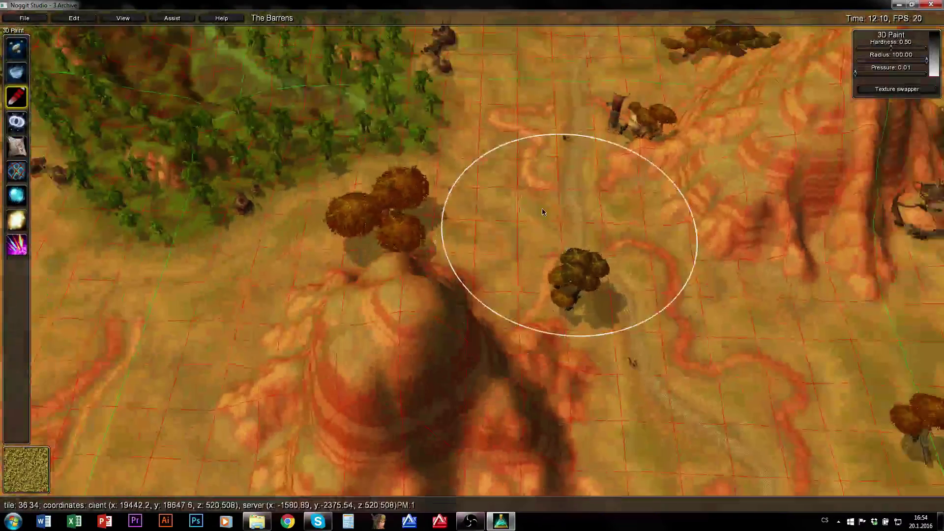
# Sample the ground textures beside the road and around the rocky hill in Southern Barrens, and dismiss the texture list.
pyautogui.press('q')
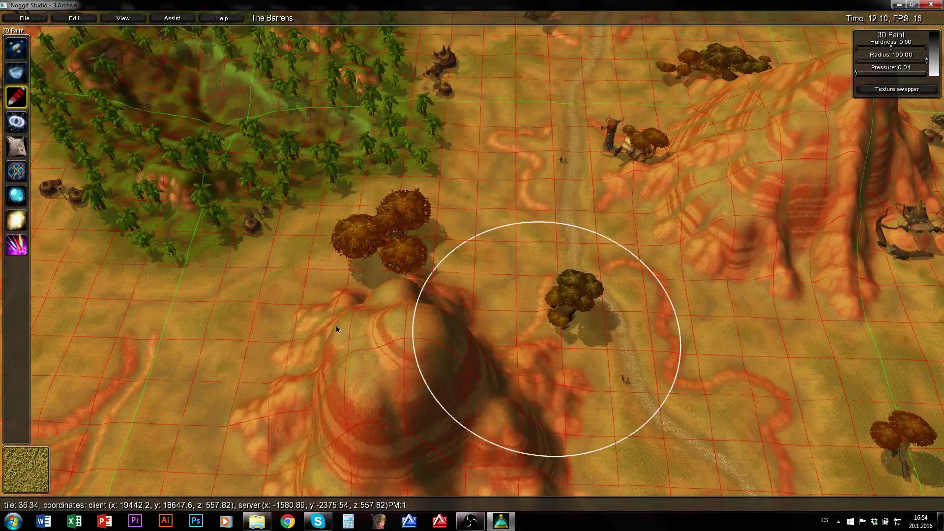
pyautogui.press('s')
pyautogui.moveTo(336, 326); pyautogui.dragTo(344, 408, button='right')
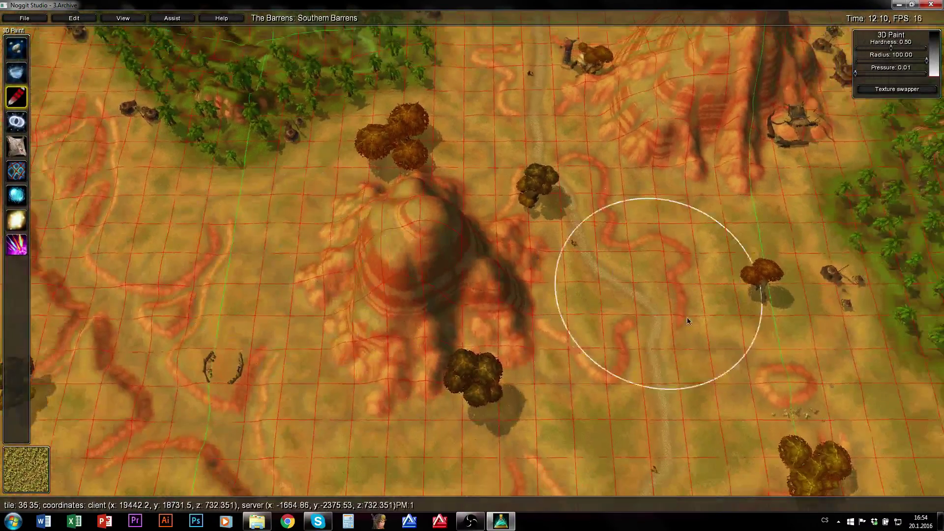
pyautogui.press('s')
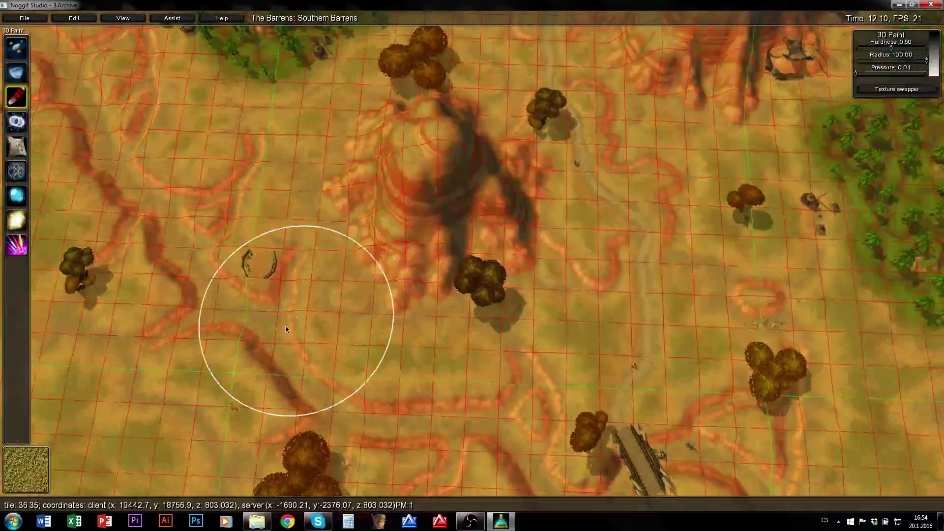
pyautogui.keyDown('ctrl'); pyautogui.click(625, 226); pyautogui.keyUp('ctrl')
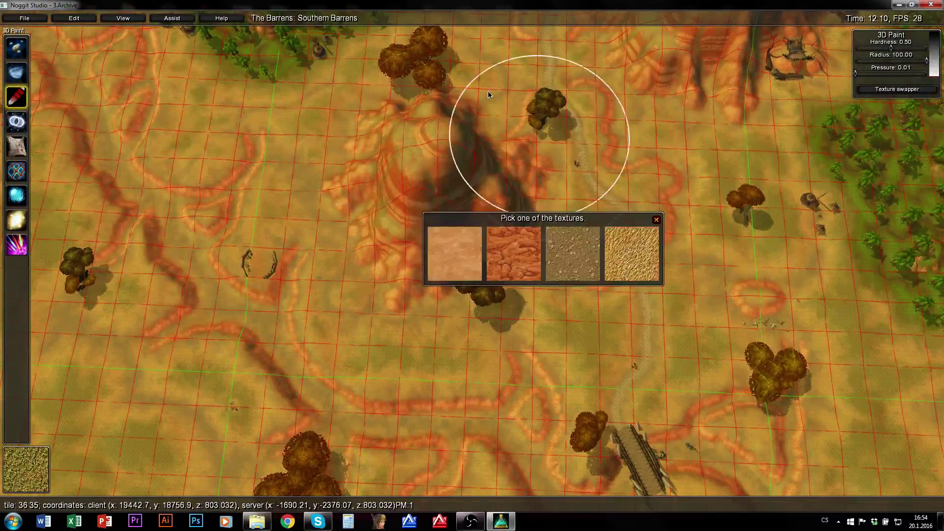
pyautogui.keyDown('ctrl'); pyautogui.click(488, 90); pyautogui.keyUp('ctrl')
pyautogui.keyDown('ctrl'); pyautogui.click(483, 72); pyautogui.keyUp('ctrl')
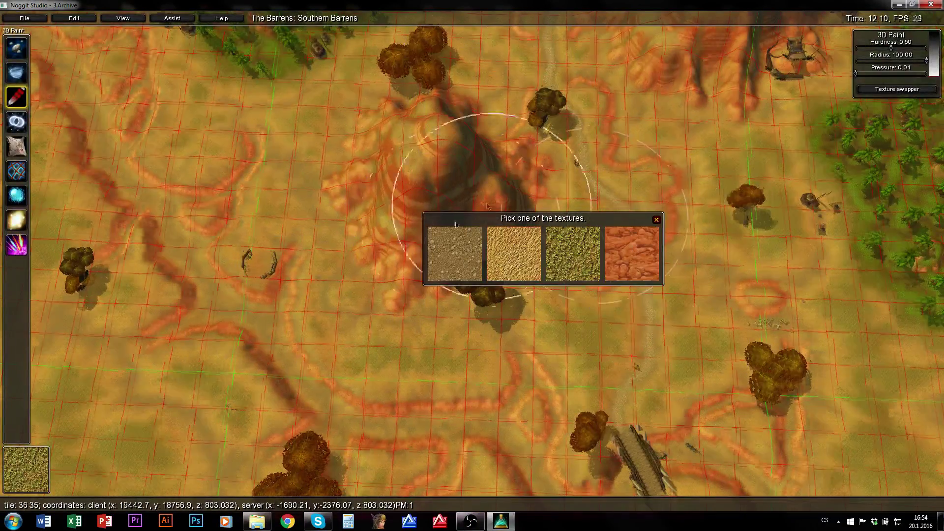
pyautogui.press('e')
pyautogui.press('w')
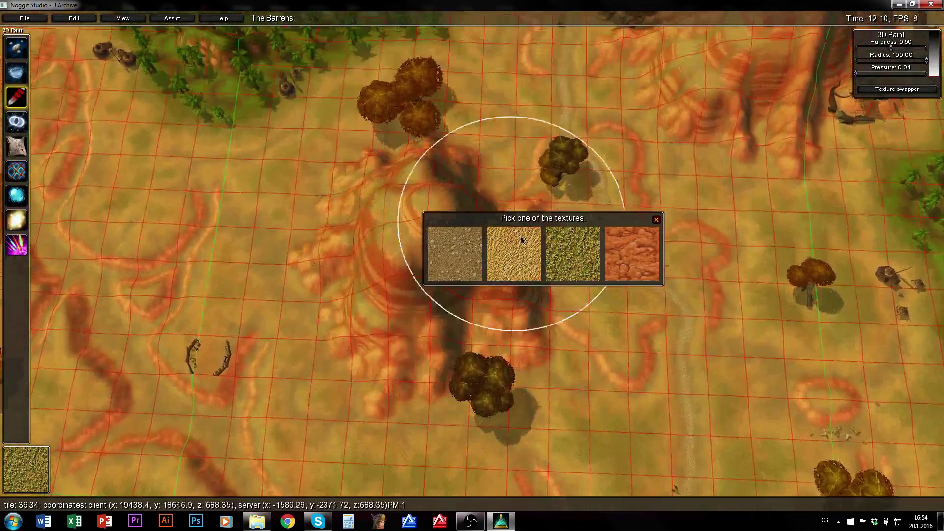
pyautogui.press('w')
pyautogui.click(656, 219)
# Examine the ground along the road, the hill's foot and the oasis edge, and check the area on the world map.
pyautogui.moveTo(645, 154); pyautogui.dragTo(619, 139, button='right')
pyautogui.press('w')
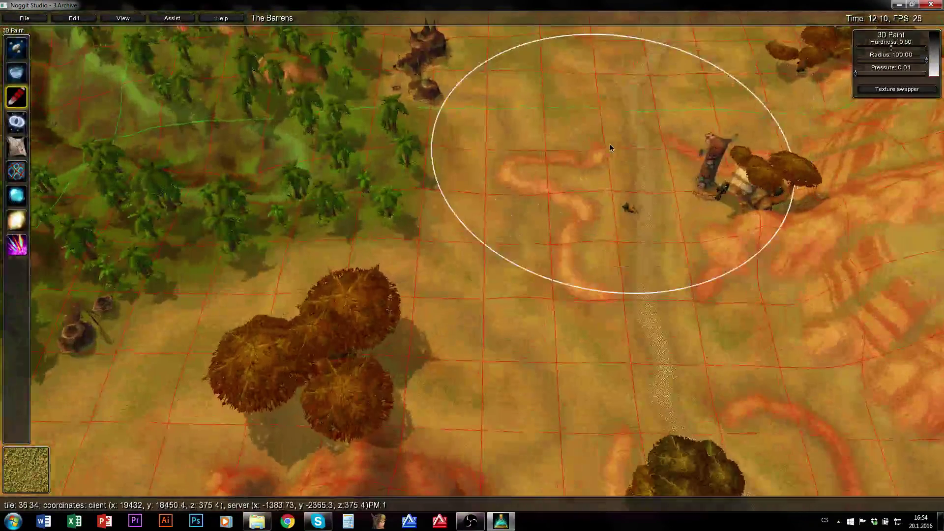
pyautogui.press('d')
pyautogui.moveTo(644, 241); pyautogui.dragTo(205, 244, button='right')
pyautogui.press('e')
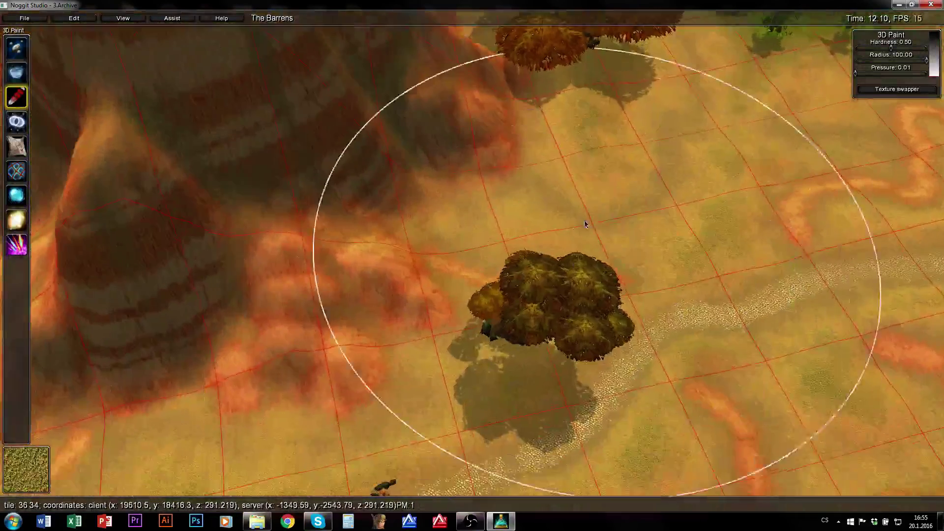
pyautogui.press('w')
pyautogui.moveTo(585, 224)
pyautogui.mouseDown(button='right')
pyautogui.moveTo(533, 228)
pyautogui.moveTo(618, 205)
pyautogui.mouseUp(button='right')
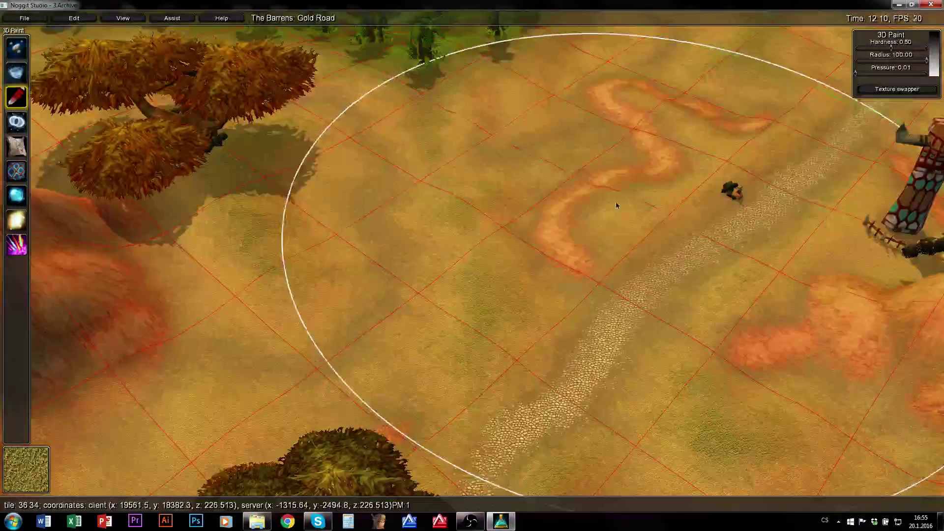
pyautogui.press('a')
pyautogui.moveTo(502, 236); pyautogui.dragTo(443, 212, button='right')
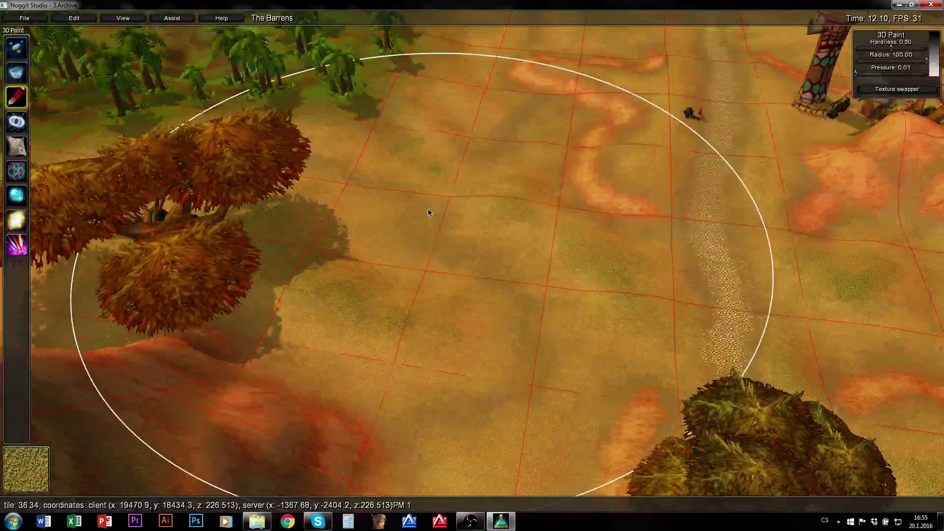
pyautogui.press('q')
pyautogui.press('m')
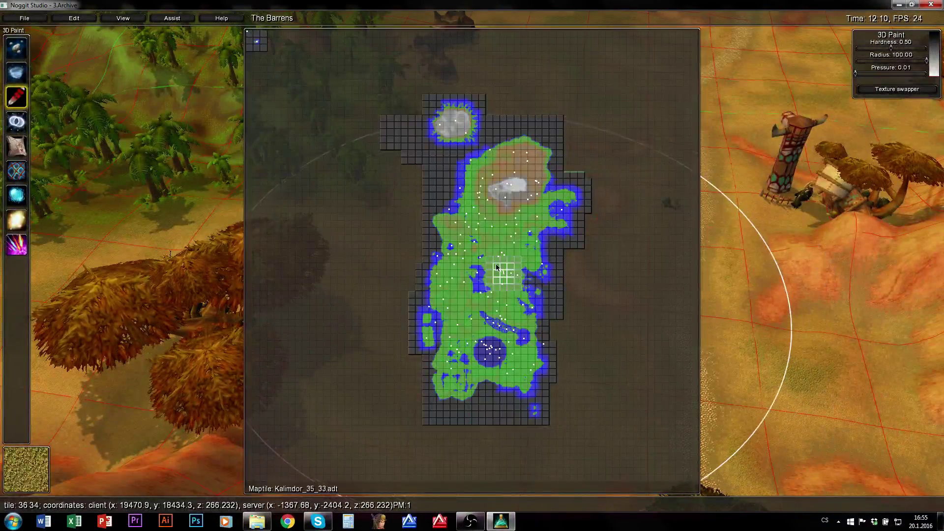
pyautogui.press('m')
# Sample the ground textures at two spots in Lushwater Oasis and dismiss the texture list.
pyautogui.press('w')
pyautogui.moveTo(516, 247)
pyautogui.mouseDown(button='right')
pyautogui.moveTo(370, 216)
pyautogui.moveTo(570, 232)
pyautogui.moveTo(421, 276)
pyautogui.moveTo(488, 324)
pyautogui.mouseUp(button='right')
pyautogui.press('d')
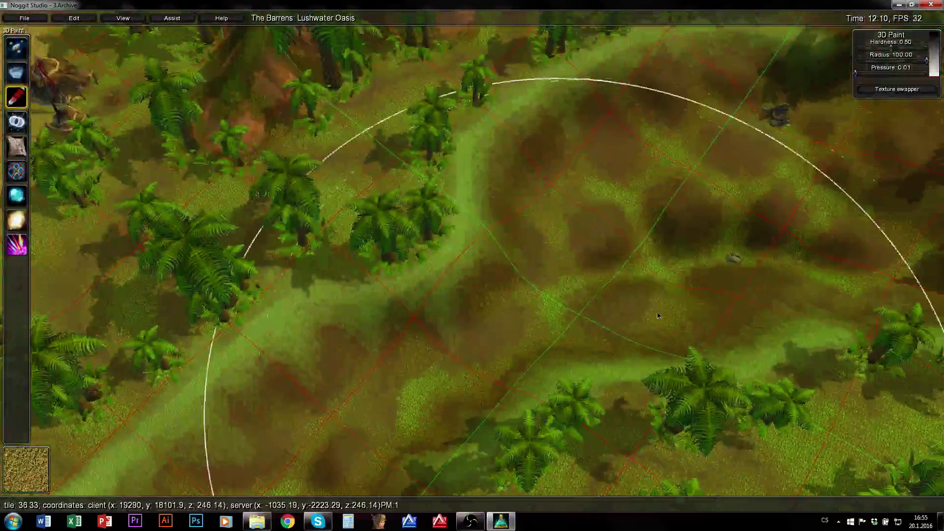
pyautogui.keyDown('ctrl'); pyautogui.click(594, 222); pyautogui.keyUp('ctrl')
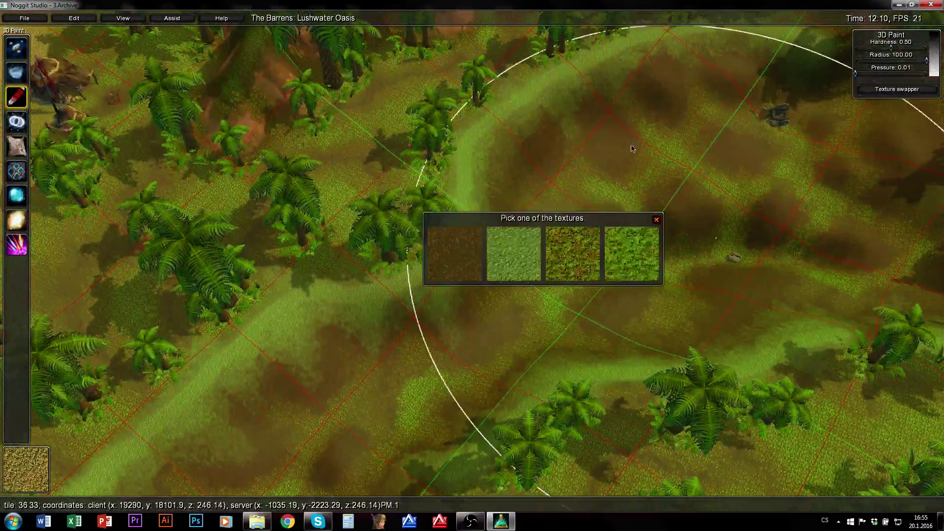
pyautogui.moveTo(695, 377)
pyautogui.keyDown('ctrl'); pyautogui.mouseDown()
pyautogui.moveTo(516, 364)
pyautogui.moveTo(394, 403)
pyautogui.moveTo(674, 246)
pyautogui.mouseUp(); pyautogui.keyUp('ctrl')
pyautogui.press('a')
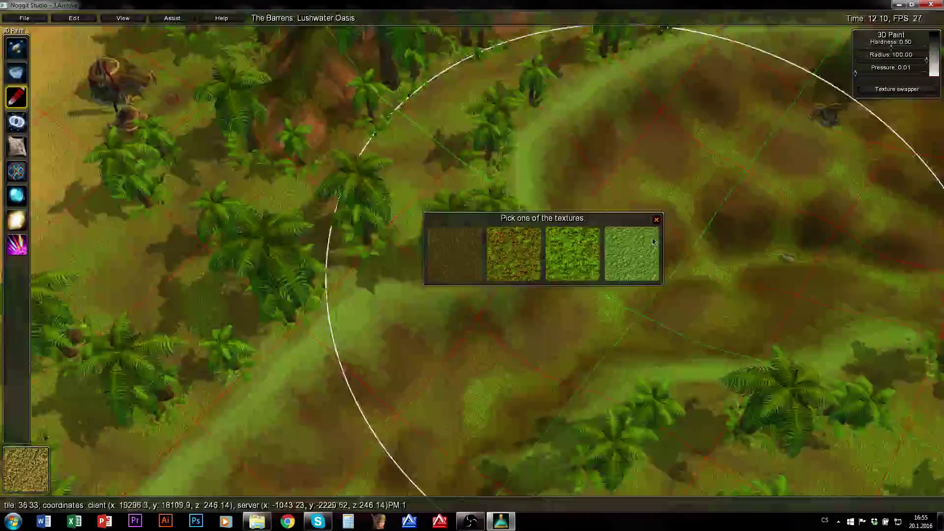
pyautogui.click(656, 219)
# Check the current location on the world map and survey the ground between the oasis, the road and the hills.
pyautogui.press('m')
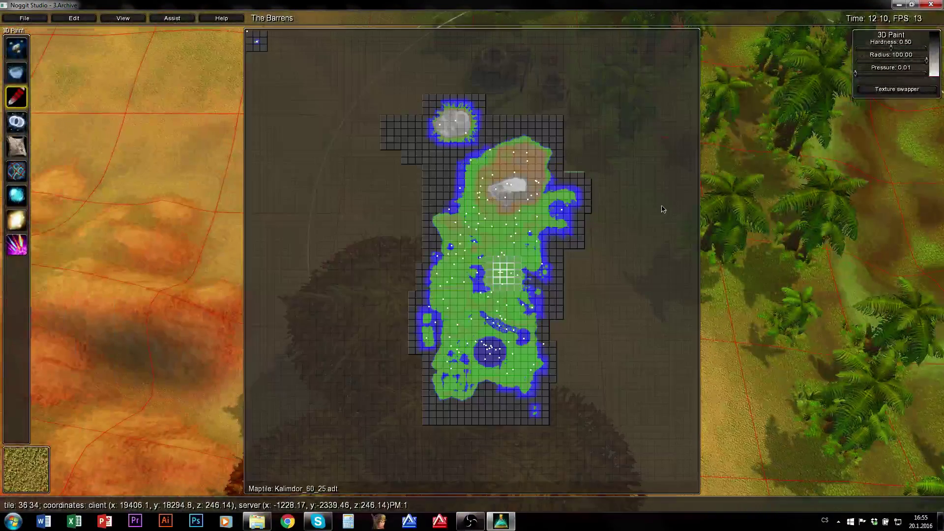
pyautogui.press('m')
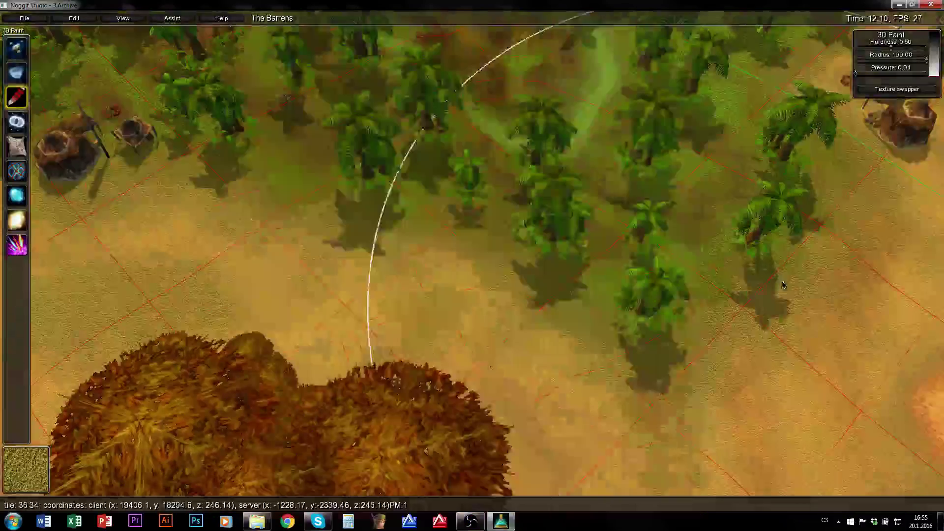
pyautogui.press('m')
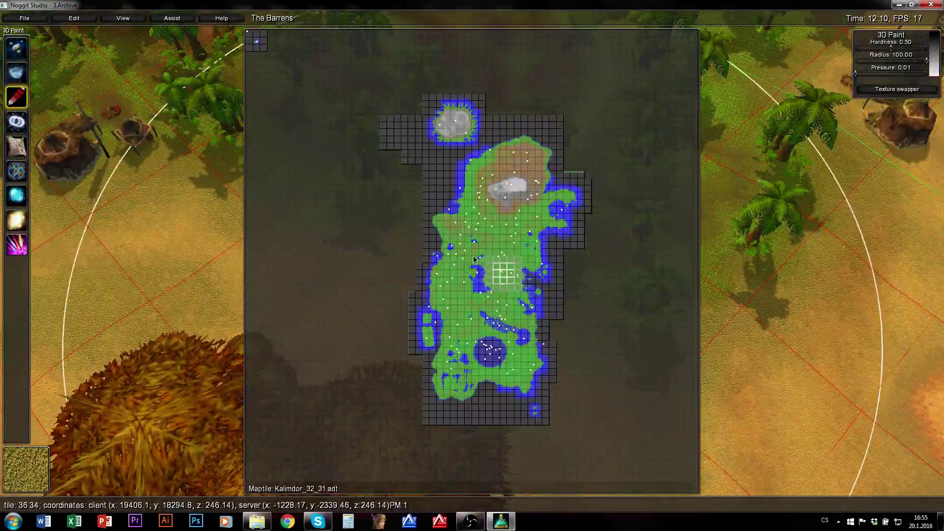
pyautogui.click(504, 273)
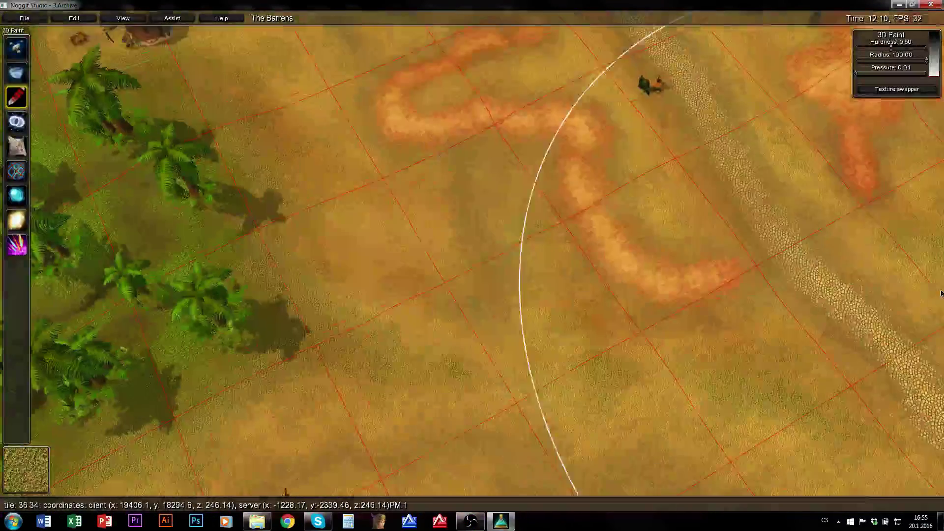
pyautogui.moveTo(921, 214); pyautogui.dragTo(943, 212, button='right')
pyautogui.press('s')
pyautogui.press('w')
pyautogui.press('d')
pyautogui.moveTo(461, 253); pyautogui.dragTo(202, 174, button='right')
pyautogui.press('d')
pyautogui.press('s')
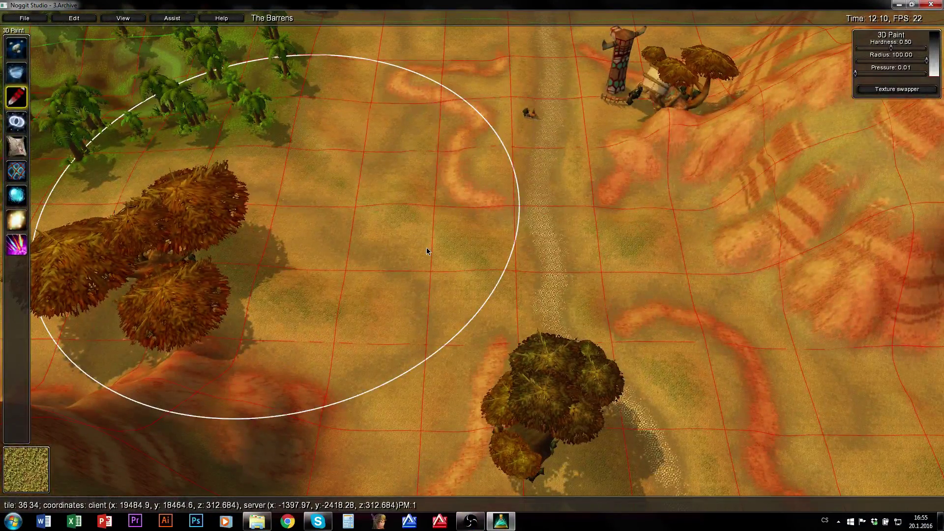
# Check the map tile files being saved in Noggit's World\maps\kalimdor folder in Windows Explorer, and return to Noggit Studio.
pyautogui.click(270, 519)
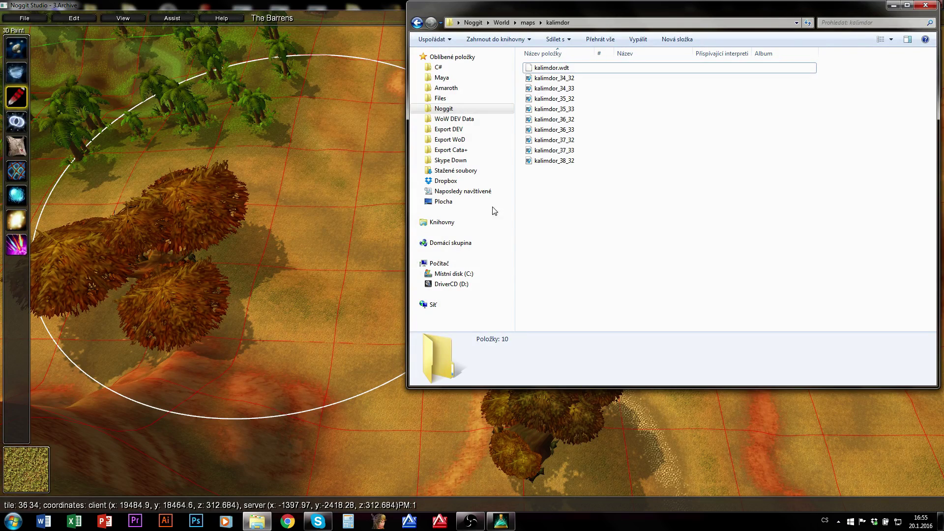
pyautogui.hotkey('alt', 'Tab')
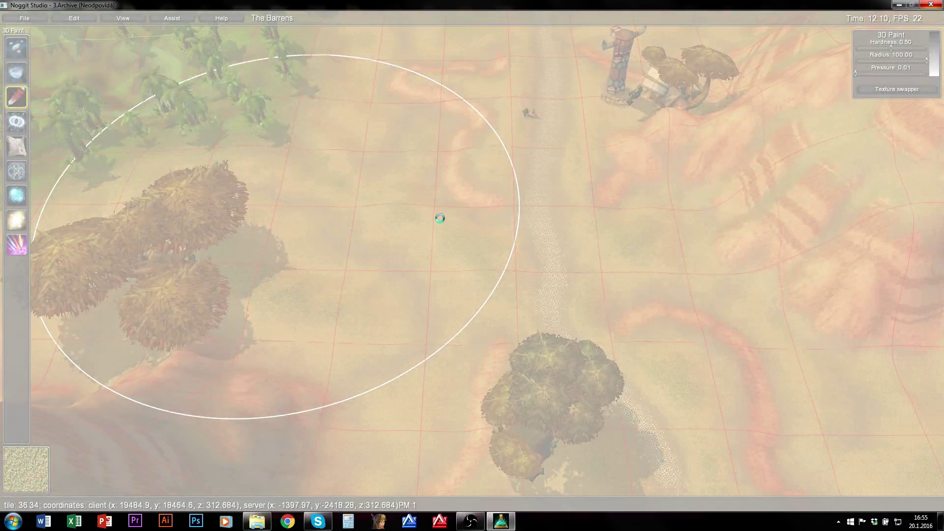
pyautogui.click(258, 520)
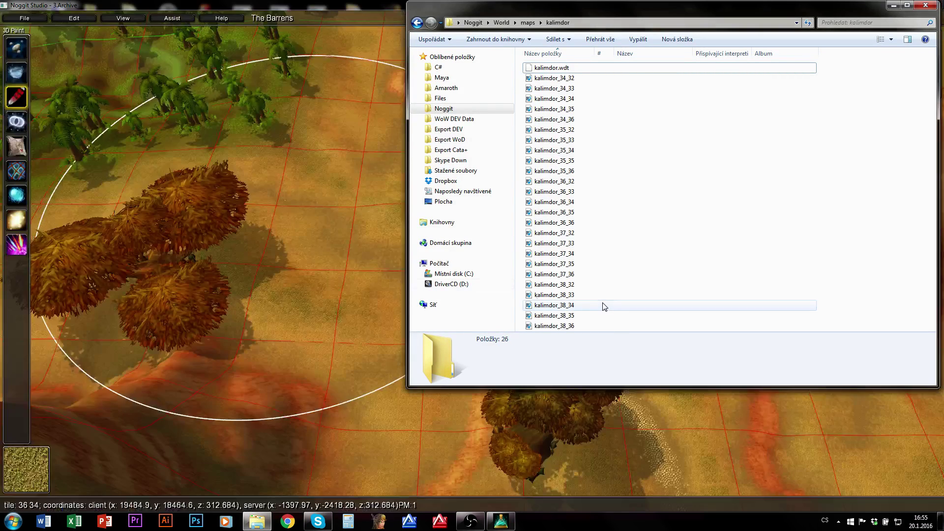
pyautogui.hotkey('alt', 'Tab')
# Read the current tile number in the editor, and delete all tile files except kalimdor_36_34 from the kalimdor folder in Windows Explorer.
pyautogui.press('w')
pyautogui.moveTo(554, 318)
pyautogui.mouseDown(button='right')
pyautogui.moveTo(460, 262)
pyautogui.moveTo(443, 462)
pyautogui.mouseUp(button='right')
pyautogui.press('w')
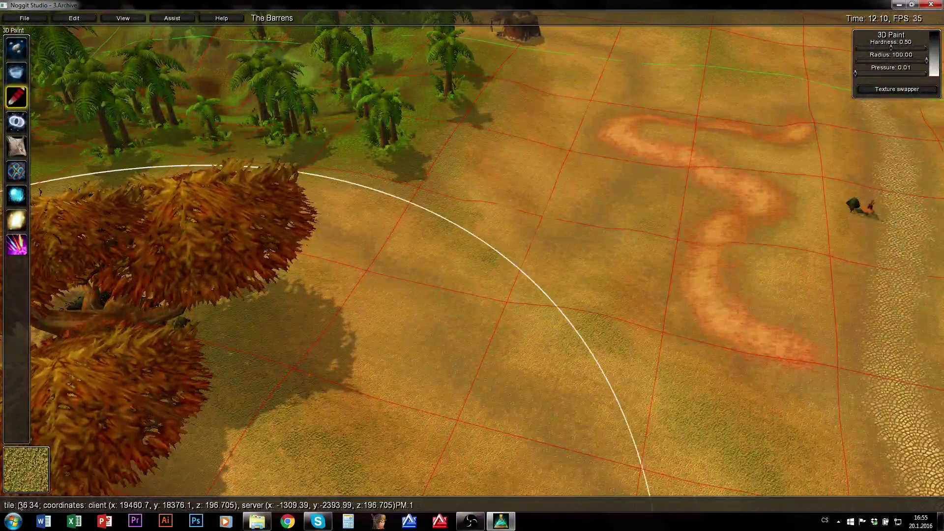
pyautogui.click(258, 522)
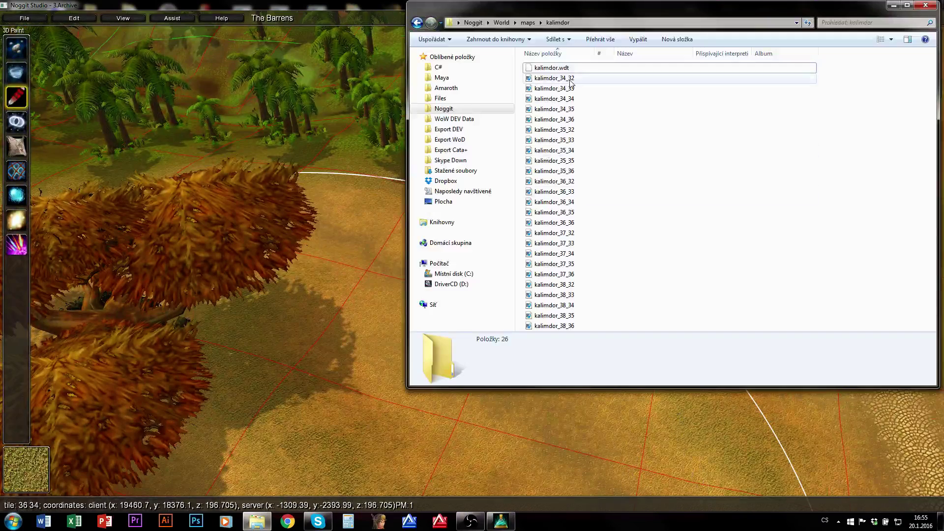
pyautogui.click(556, 78)
pyautogui.keyDown('shift'); pyautogui.click(573, 326); pyautogui.keyUp('shift')
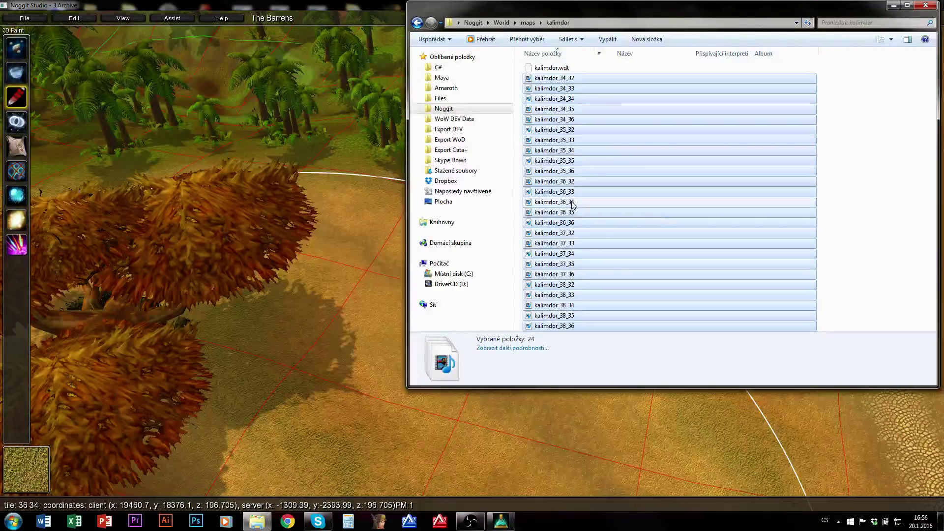
pyautogui.press('Delete')
# Delete kalimdor.wdt from the folder, select kalimdor_36_34, and return to Noggit Studio.
pyautogui.click(568, 68)
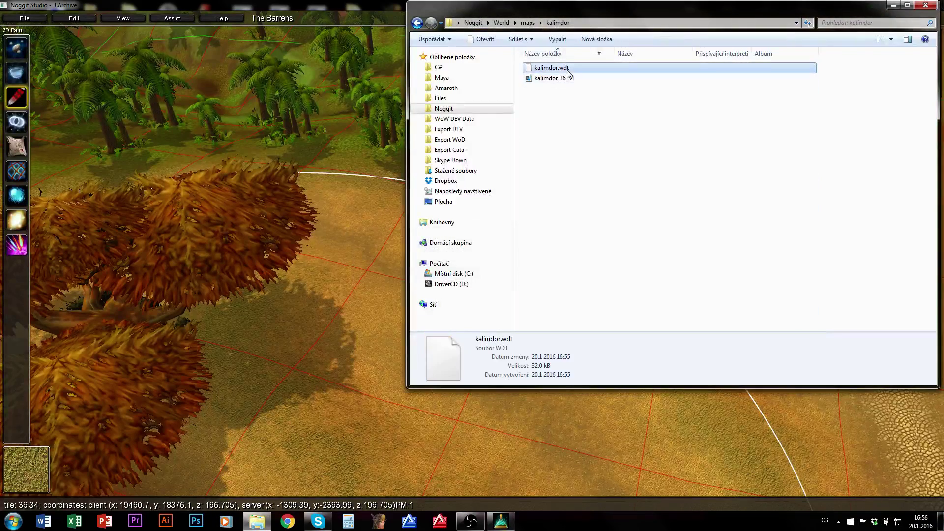
pyautogui.press('Delete')
pyautogui.press('Return')
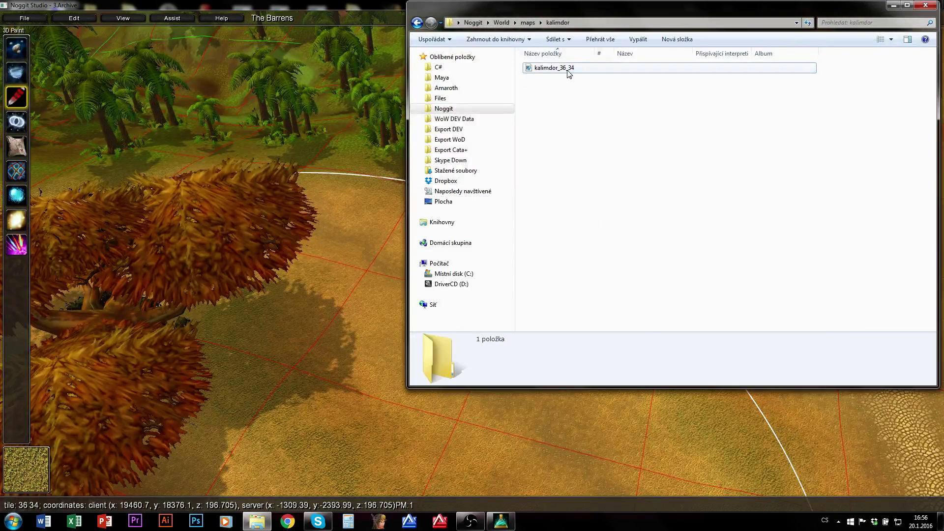
pyautogui.click(562, 69)
pyautogui.click(308, 266)
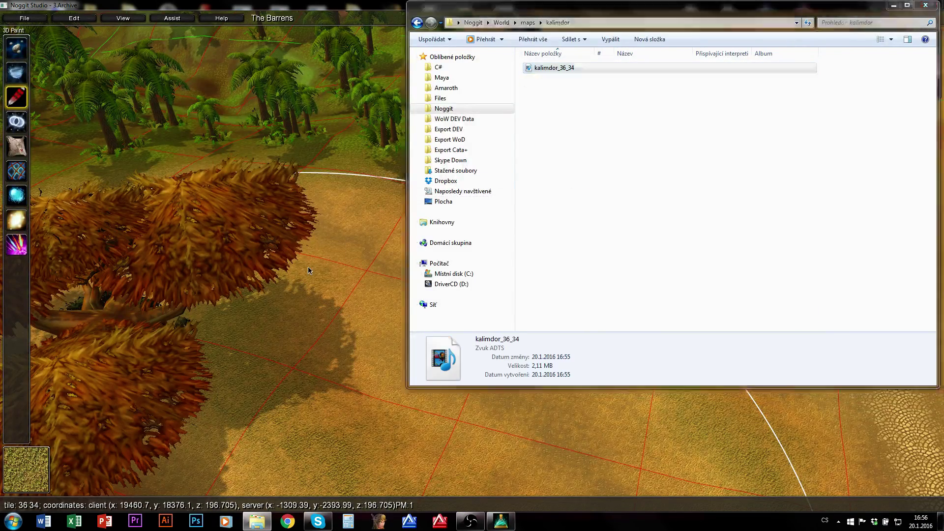
# Sample the ground textures between the rocky hill and the Gold Road, and dismiss the texture list.
pyautogui.press('q')
pyautogui.moveTo(586, 245); pyautogui.dragTo(466, 243, button='right')
pyautogui.press('q')
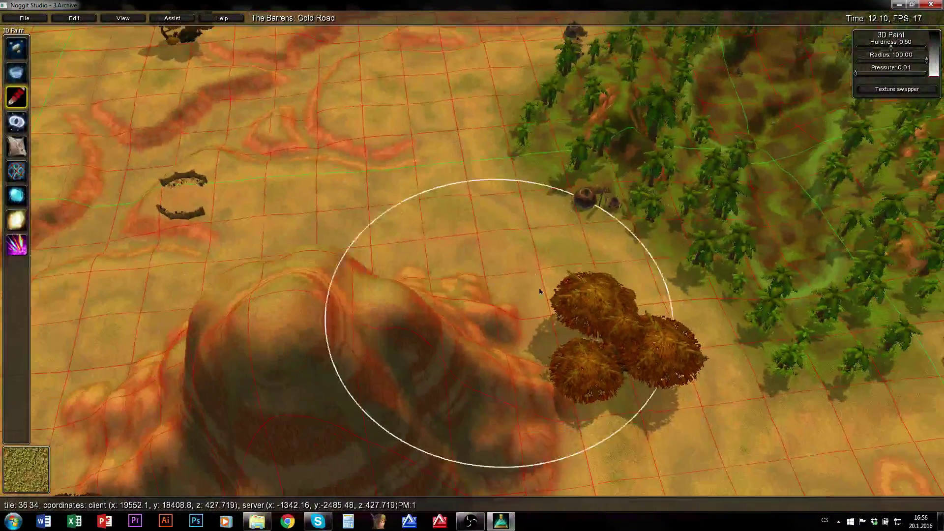
pyautogui.press('s')
pyautogui.moveTo(539, 290); pyautogui.dragTo(752, 302, button='right')
pyautogui.keyDown('ctrl'); pyautogui.click(683, 314); pyautogui.keyUp('ctrl')
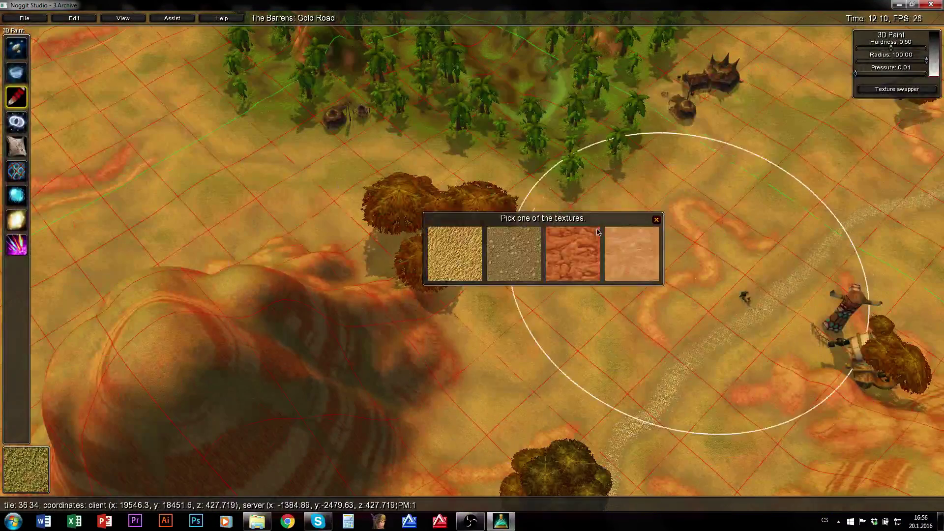
pyautogui.click(646, 234)
pyautogui.press('w')
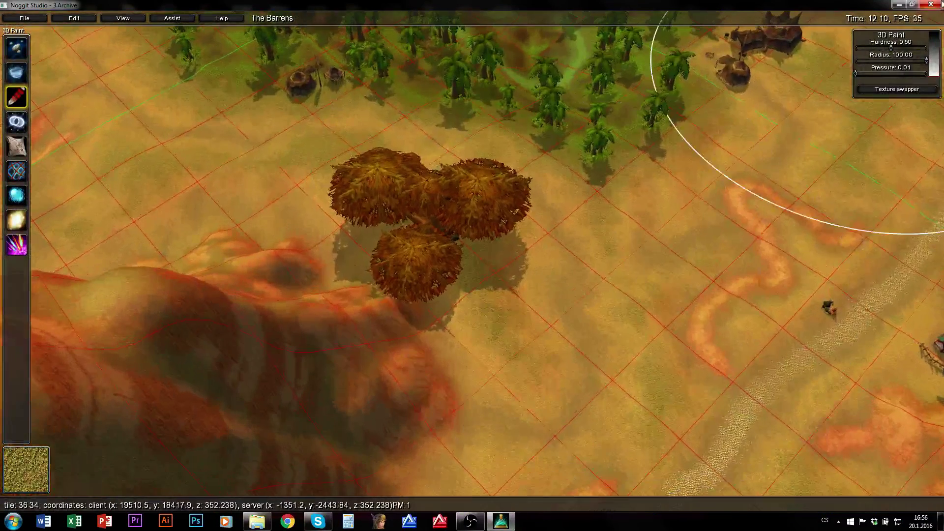